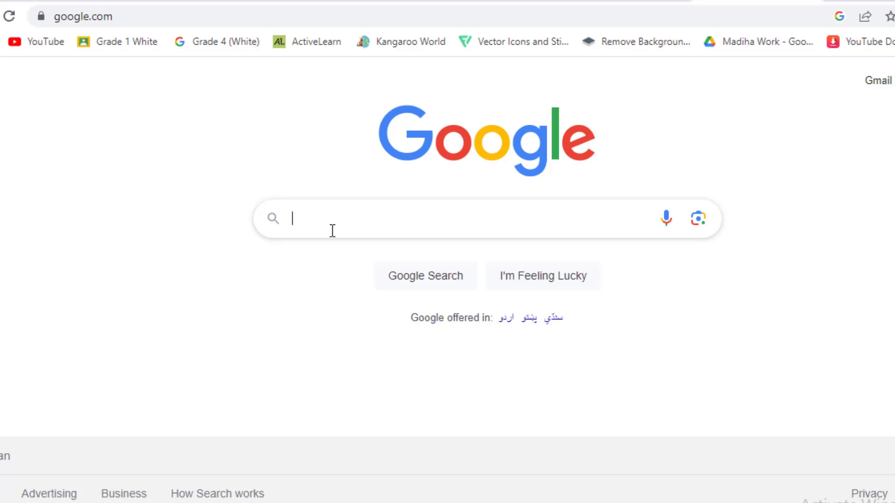
# Search Google for canva.com and open the Canva website from the results.
pyautogui.click(332, 231)
pyautogui.write('can')
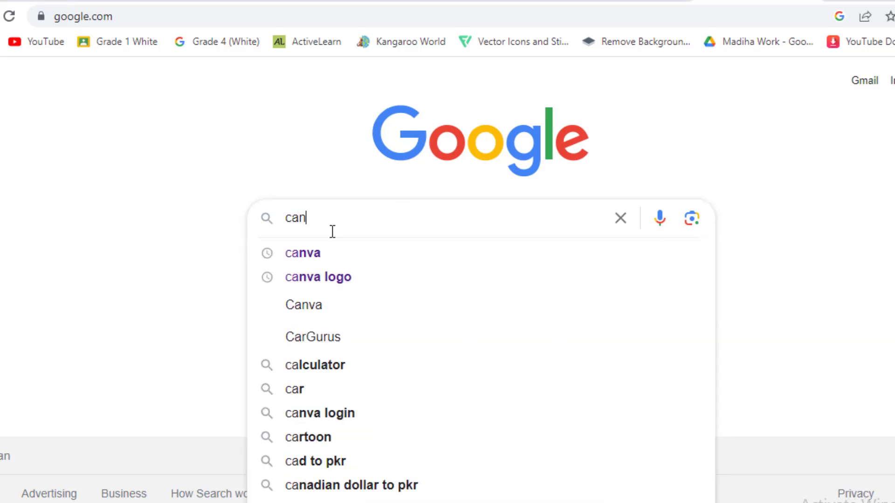
pyautogui.write('va.com')
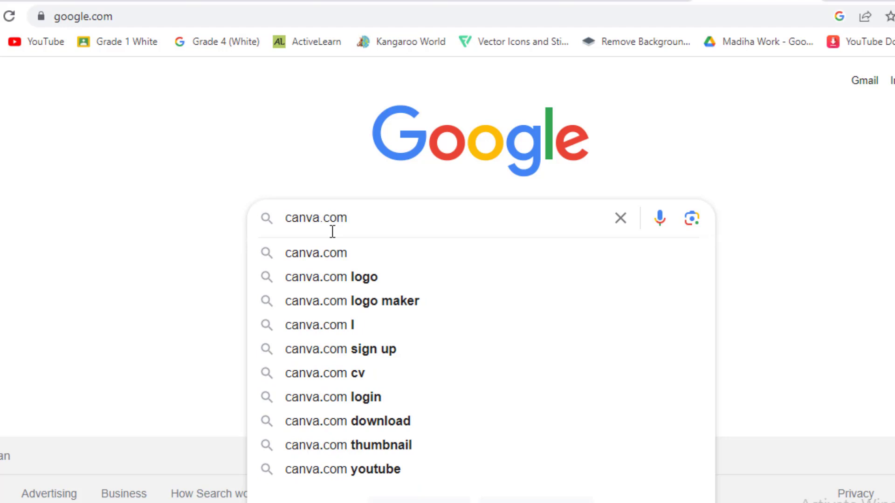
pyautogui.press('Return')
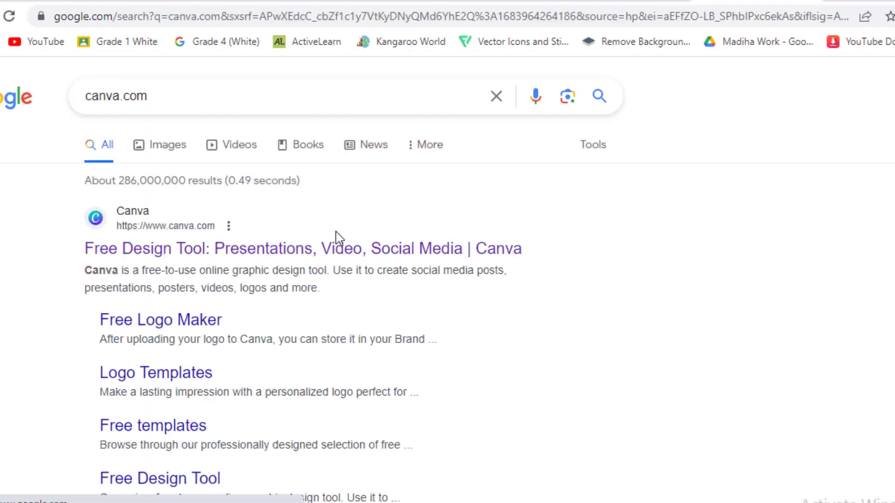
pyautogui.click(222, 238)
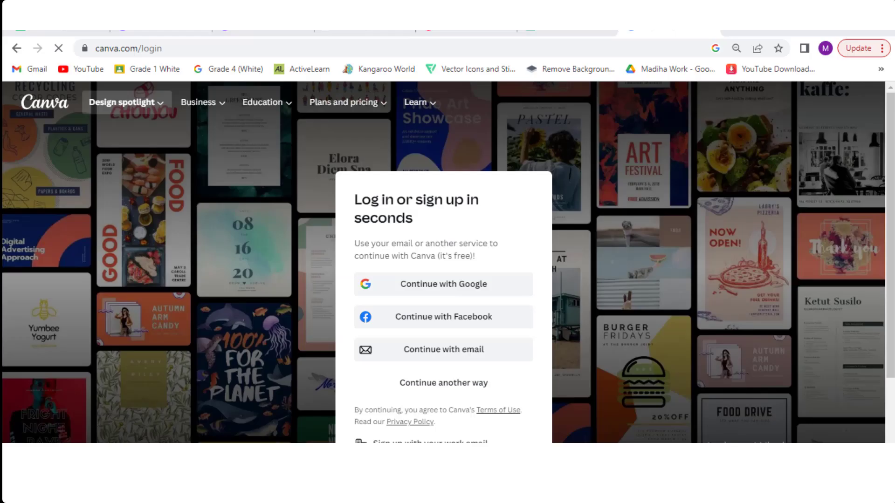
# Dismiss the login prompt and choose Sign up for free to reach the Canva home dashboard.
pyautogui.click(197, 190)
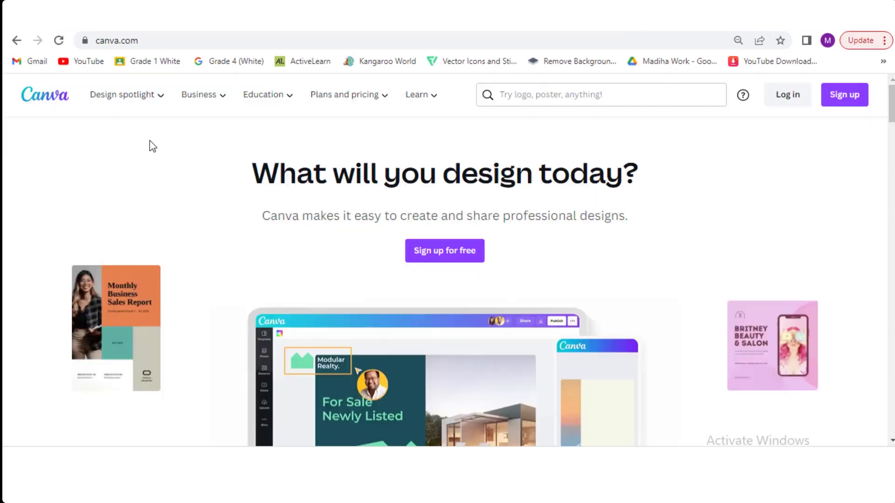
pyautogui.click(450, 256)
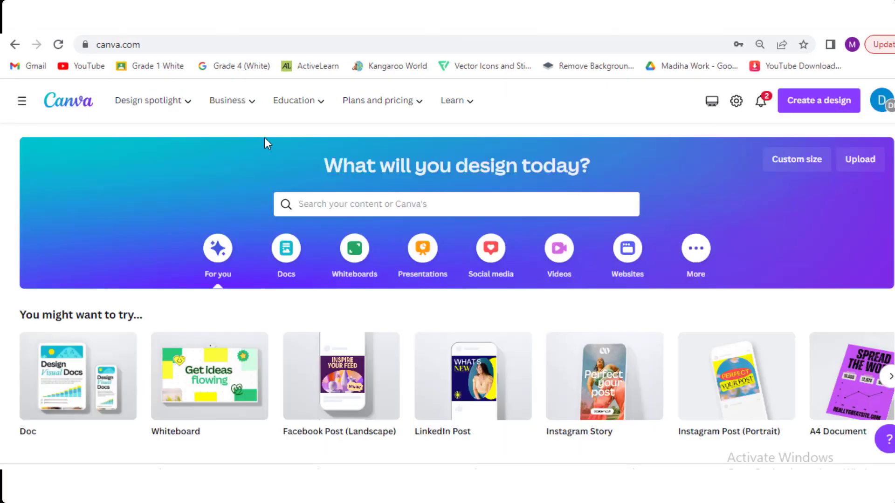
pyautogui.moveTo(412, 104)
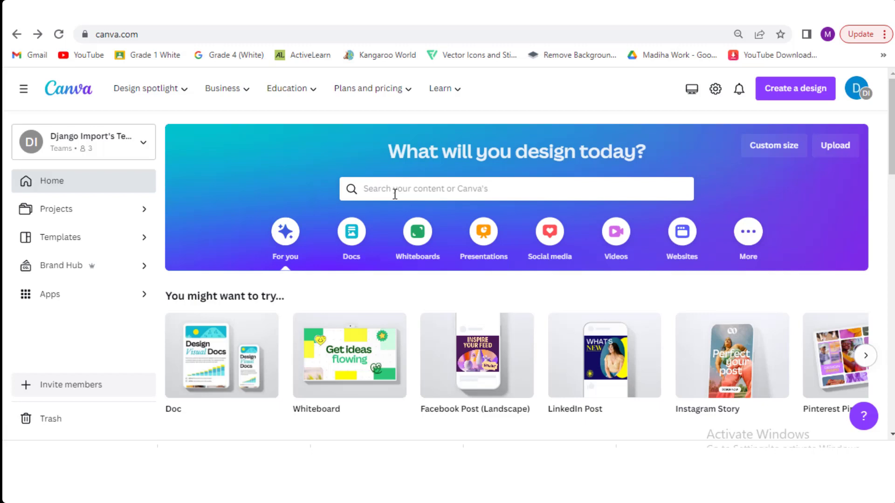
# Search Canva templates for 'ebooks' and scroll the 3,231 results looking for Blush & Brown.
pyautogui.click(395, 194)
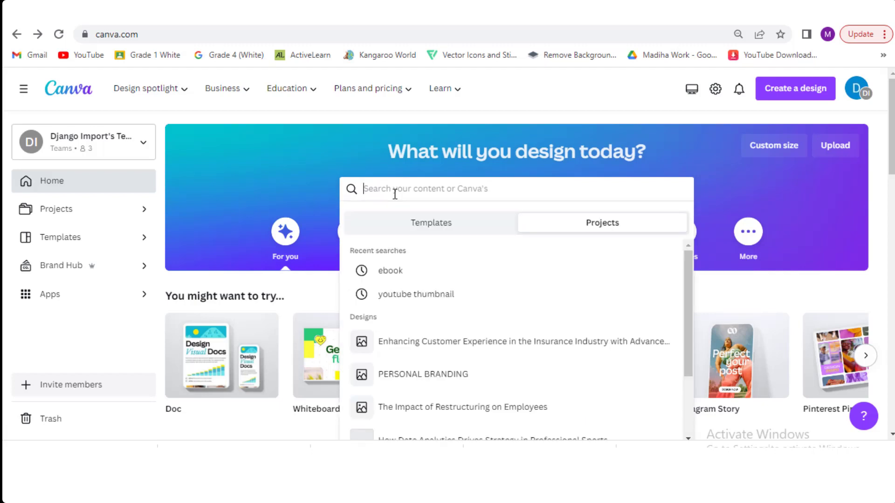
pyautogui.write('ebo')
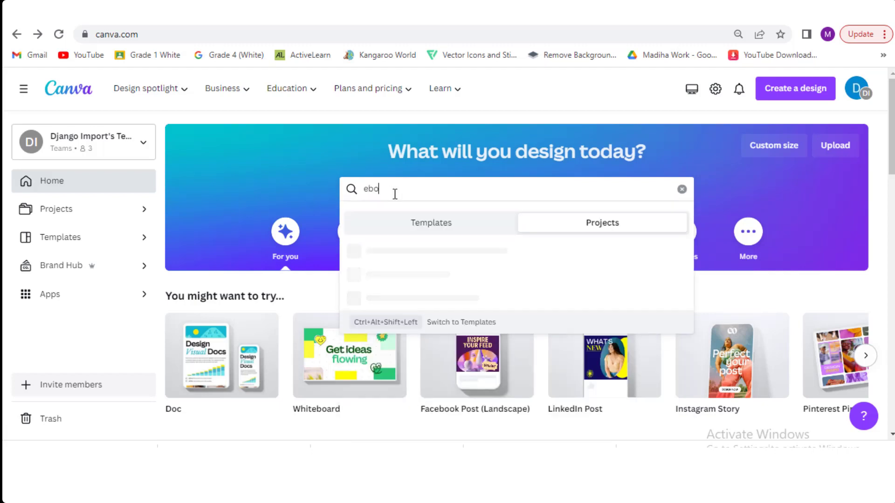
pyautogui.write('oks')
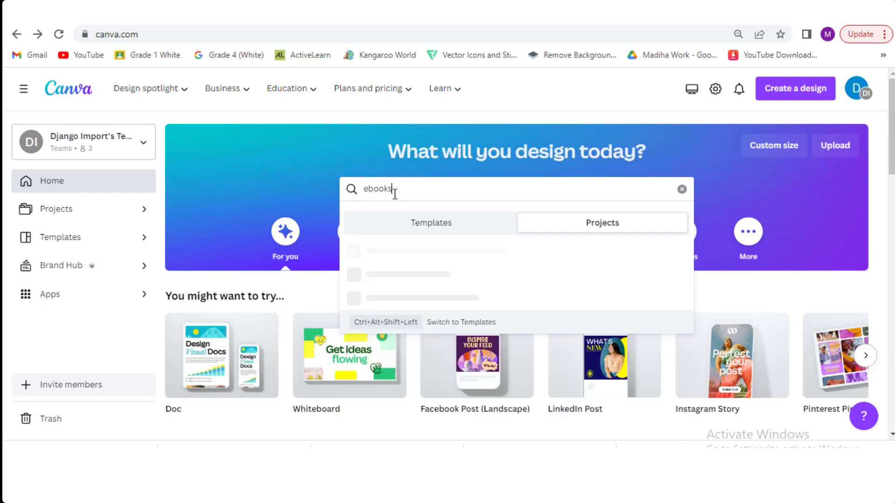
pyautogui.click(444, 237)
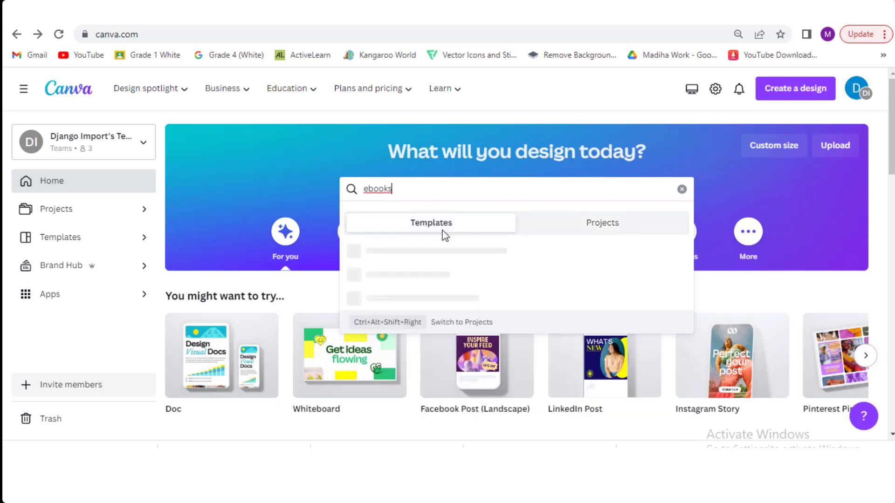
pyautogui.press('Return')
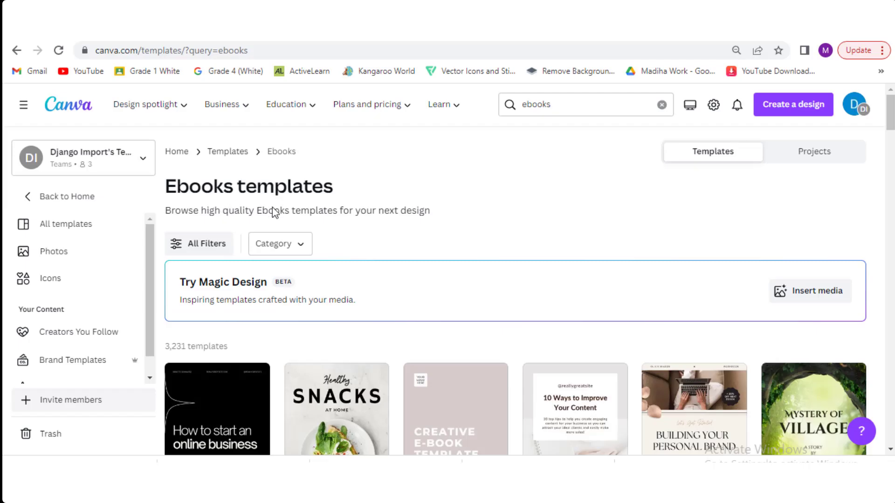
pyautogui.scroll(-3, 479, 250)
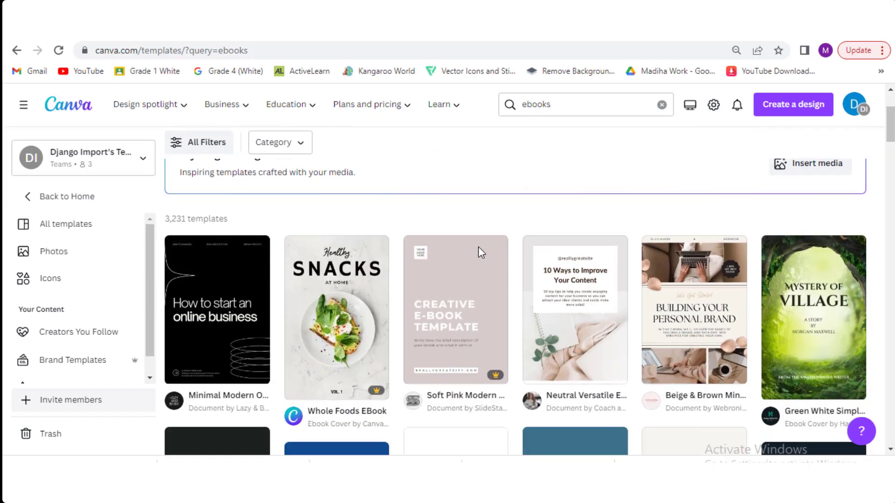
pyautogui.scroll(-1, 479, 249)
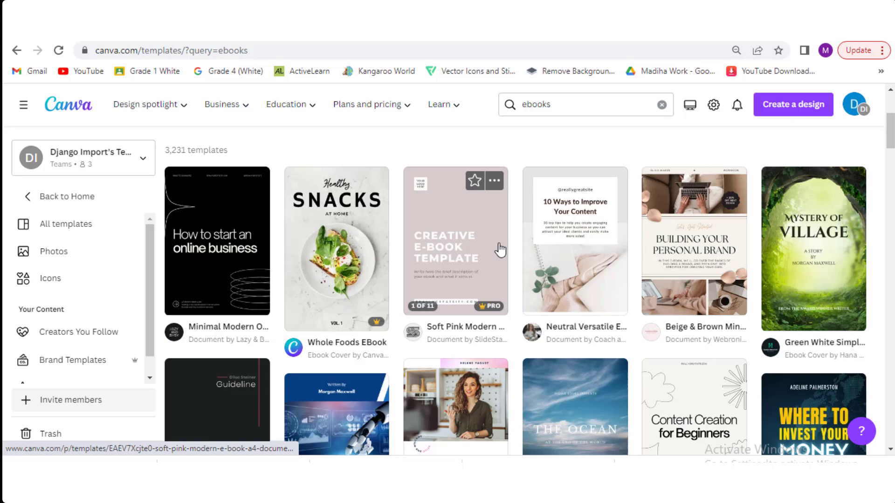
pyautogui.scroll(-1, 500, 250)
pyautogui.scroll(-1, 517, 236)
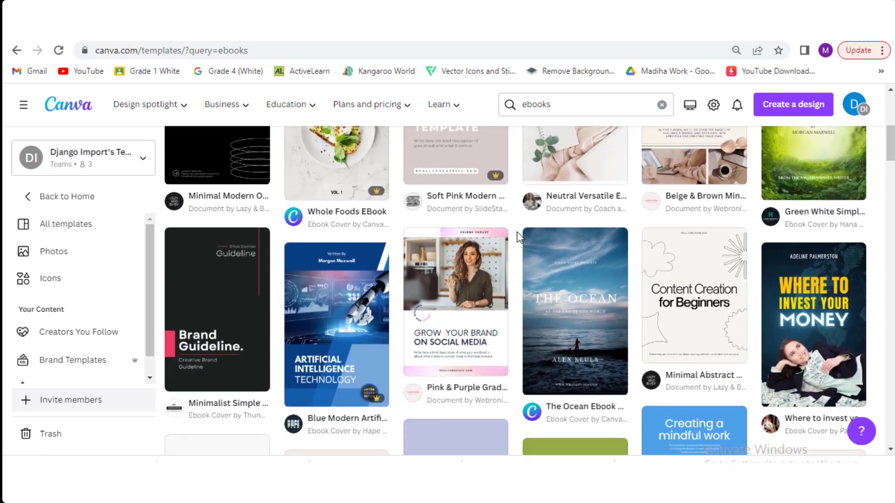
pyautogui.scroll(-2, 519, 237)
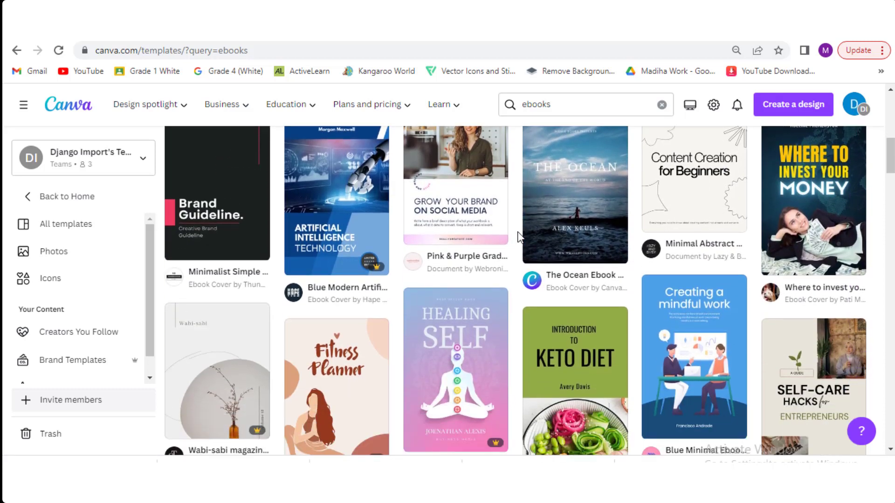
pyautogui.scroll(-5, 518, 237)
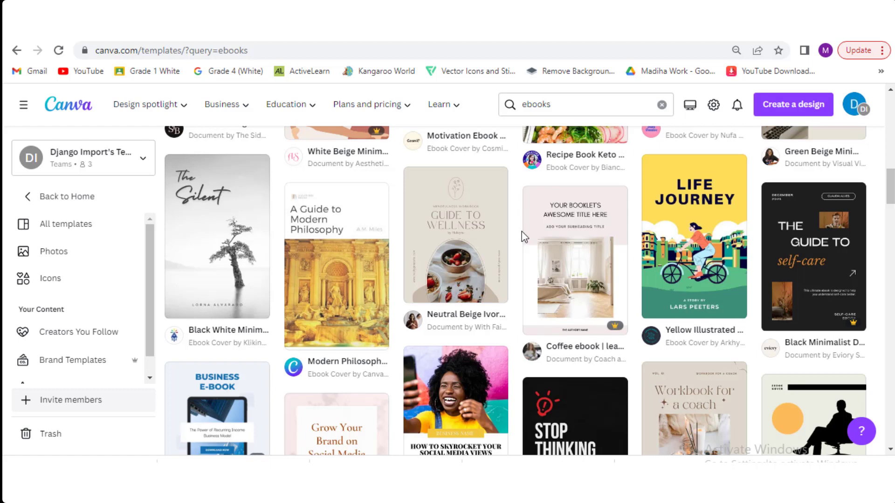
pyautogui.scroll(-2, 522, 232)
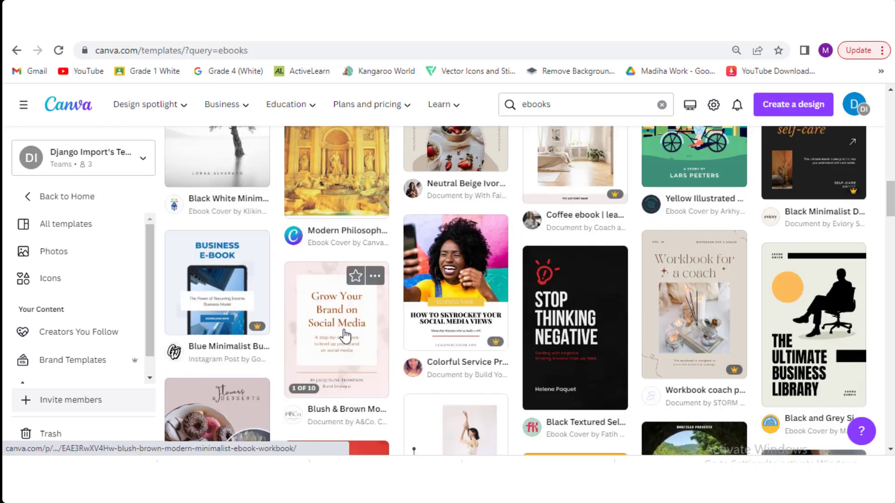
# Open the Blush & Brown Modern Minimalist eBook Workbook template and scroll through its first pages.
pyautogui.click(345, 335)
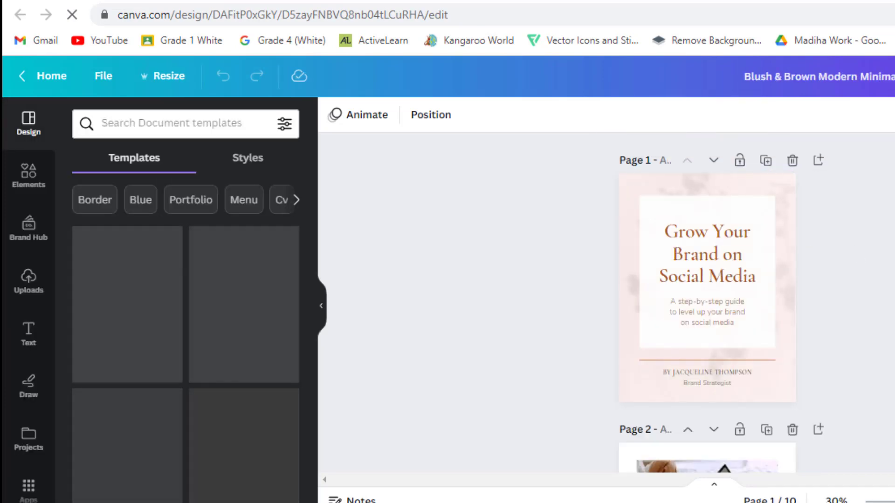
pyautogui.scroll(-2, 793, 252)
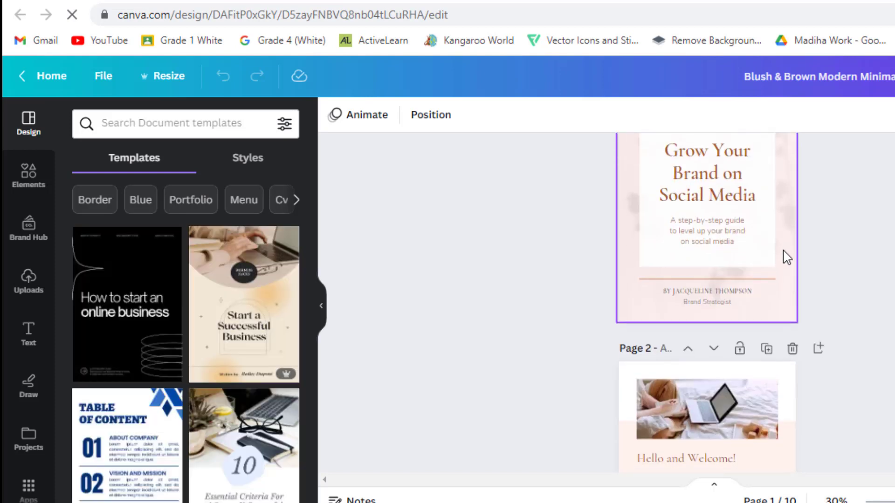
pyautogui.scroll(-2, 859, 380)
pyautogui.scroll(-3, 814, 394)
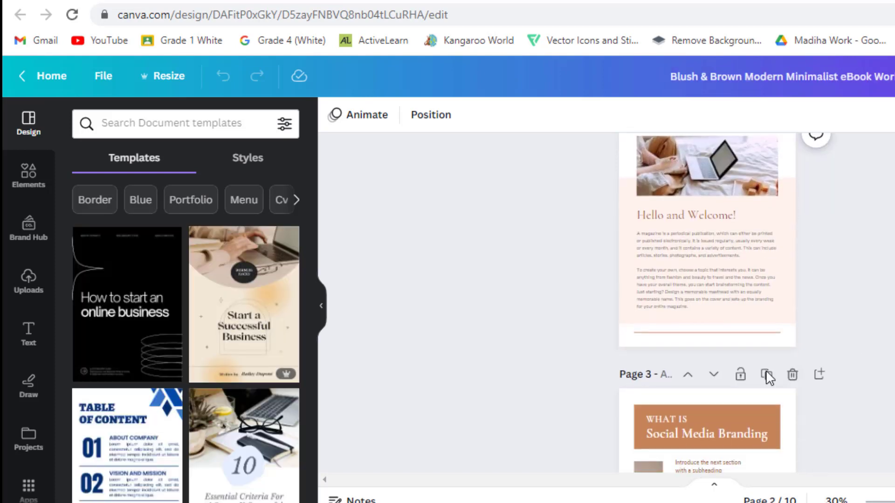
pyautogui.scroll(-2, 719, 320)
pyautogui.scroll(5, 719, 315)
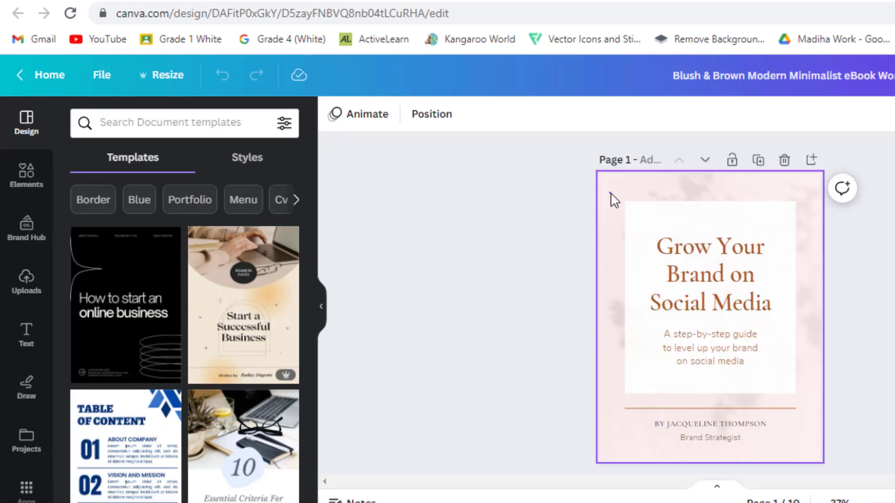
# Change the cover background to the light purple Brand Kit colour (#db79fc).
pyautogui.click(615, 200)
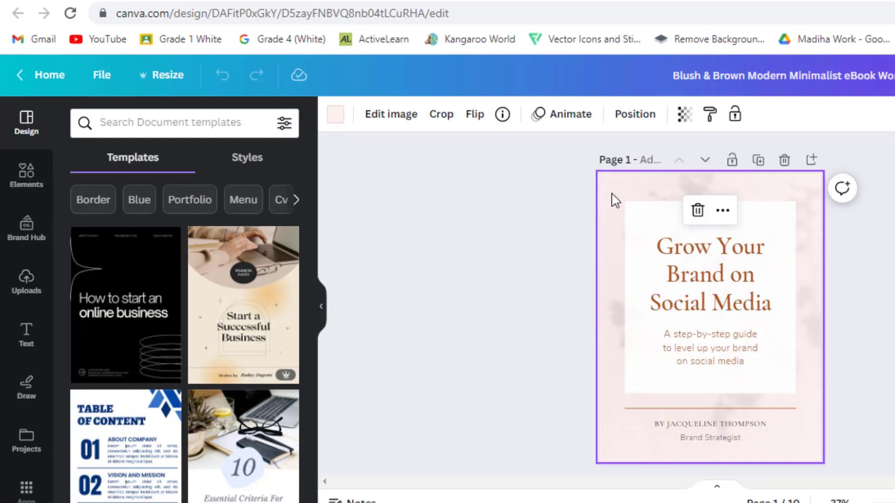
pyautogui.click(337, 123)
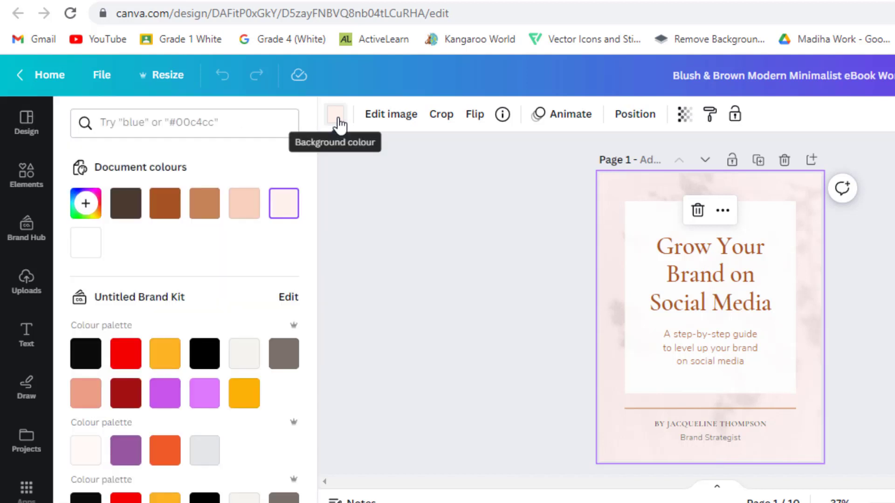
pyautogui.click(203, 396)
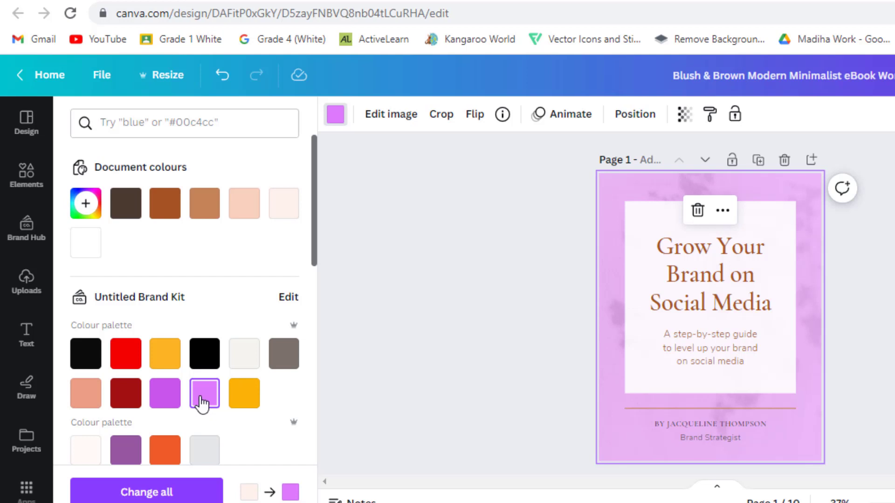
# Darken the cover title and replace the three-line subtitle with 'STEP BY STEP GUIDE'.
pyautogui.click(710, 281)
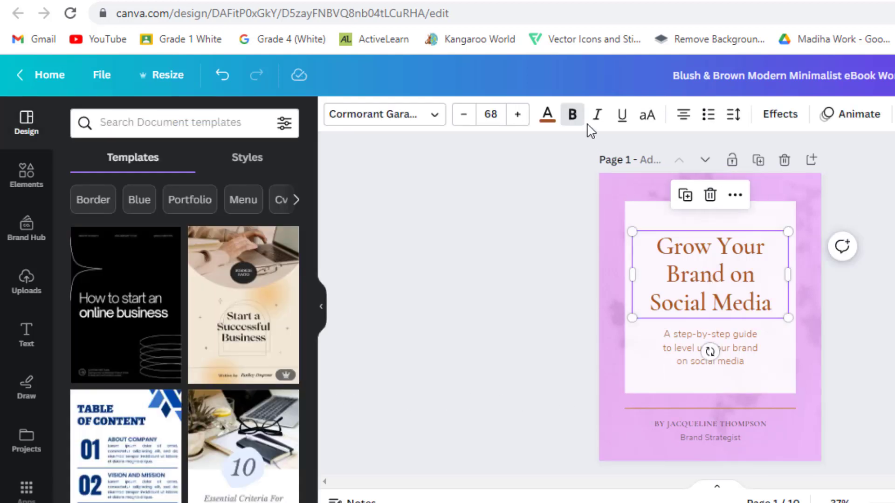
pyautogui.click(548, 116)
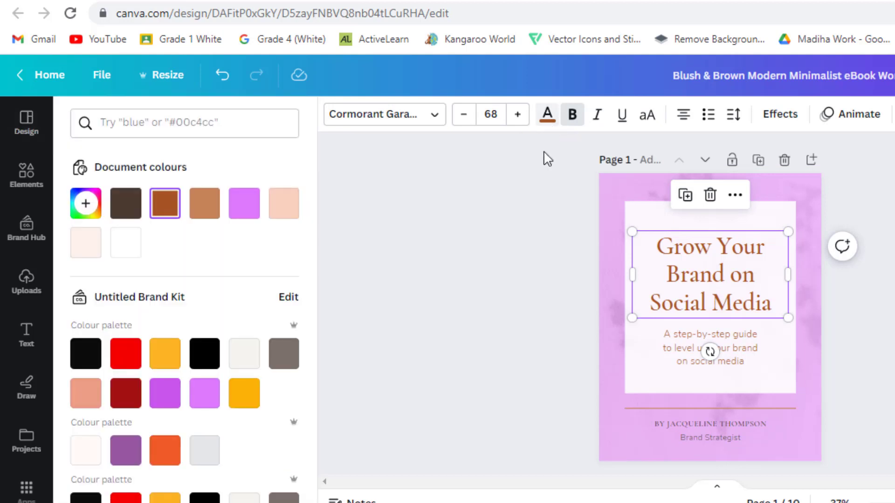
pyautogui.moveTo(662, 332); pyautogui.dragTo(793, 374)
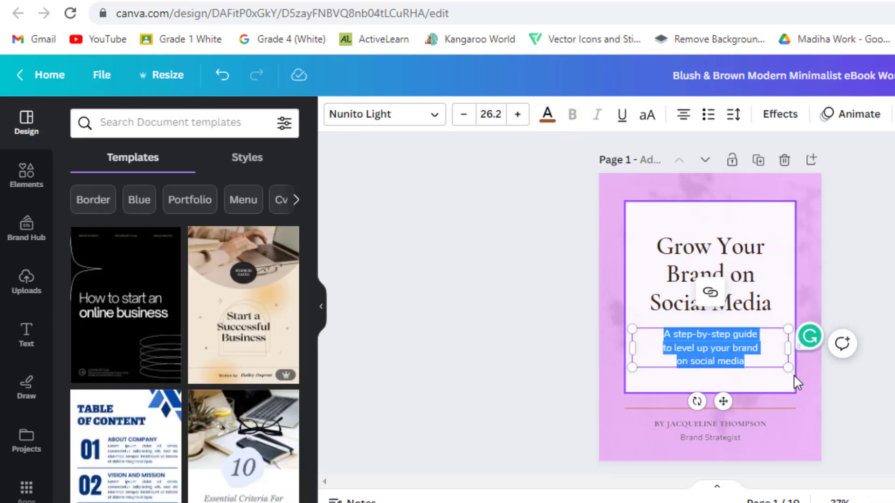
pyautogui.press('BackSpace')
pyautogui.write('STEP')
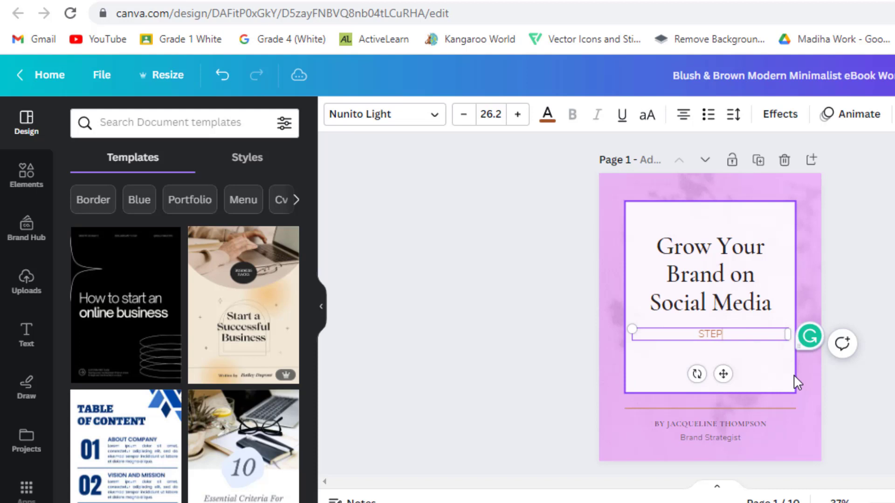
pyautogui.write(' BY STEP G')
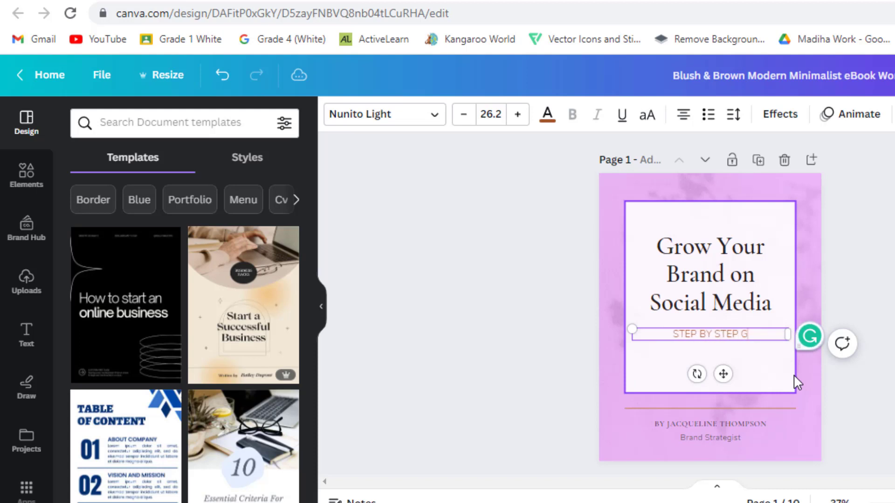
pyautogui.write('UIDE')
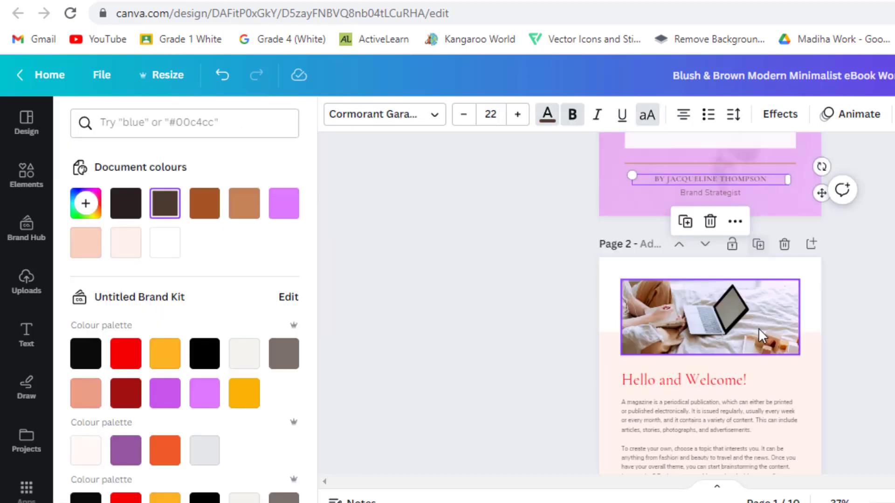
# Scroll past page 2, checking its colour options, until page 3's Social Media Branding spread shows.
pyautogui.scroll(-3, 759, 329)
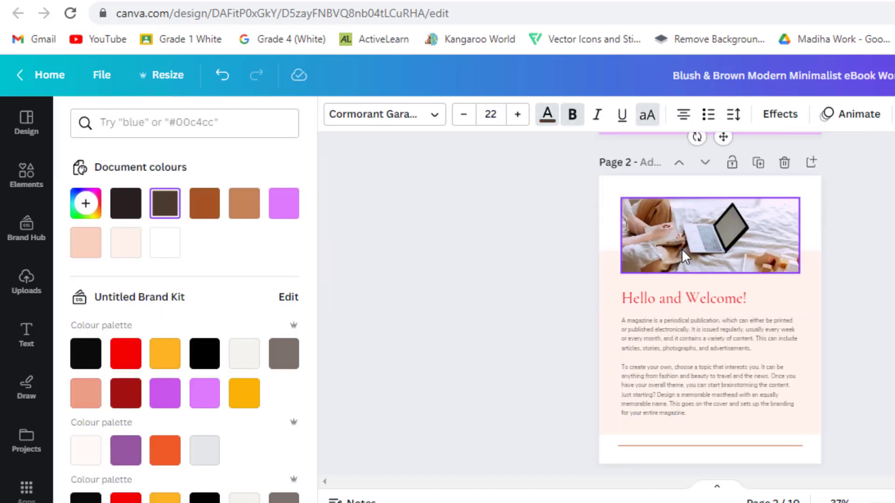
pyautogui.click(606, 206)
pyautogui.click(335, 114)
pyautogui.scroll(-5, 709, 303)
pyautogui.scroll(-2, 708, 303)
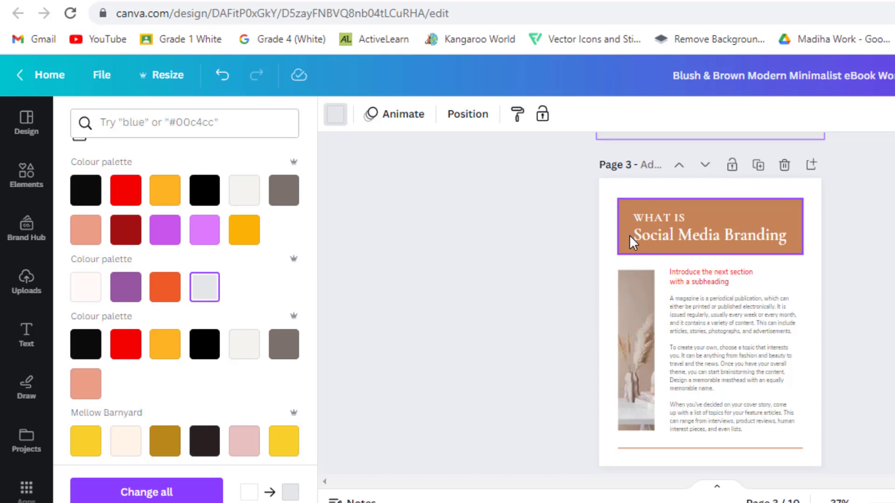
# Select page 3's tall photo and search Elements for 'SOCIAL MEDIA MARKETING', correcting the typo.
pyautogui.click(629, 376)
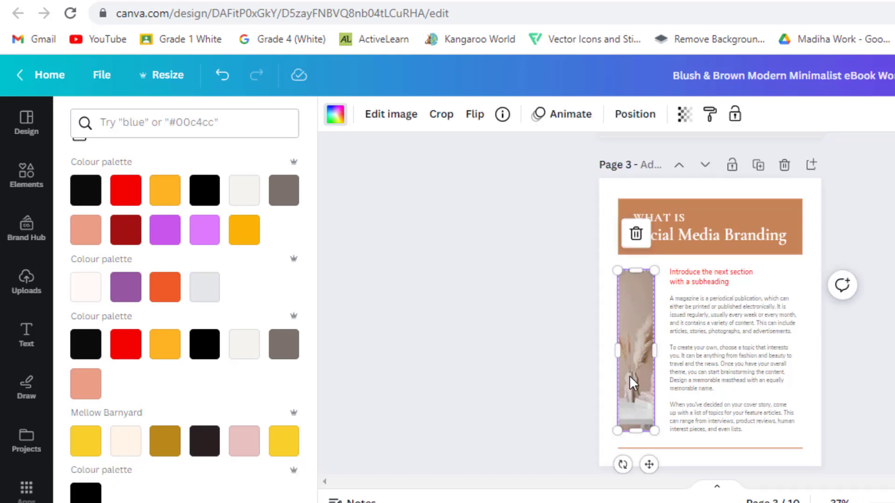
pyautogui.click(18, 179)
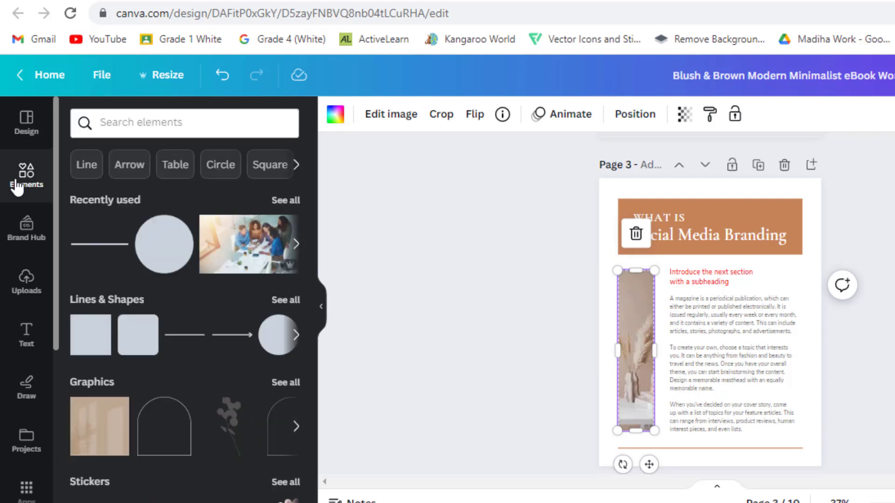
pyautogui.click(111, 123)
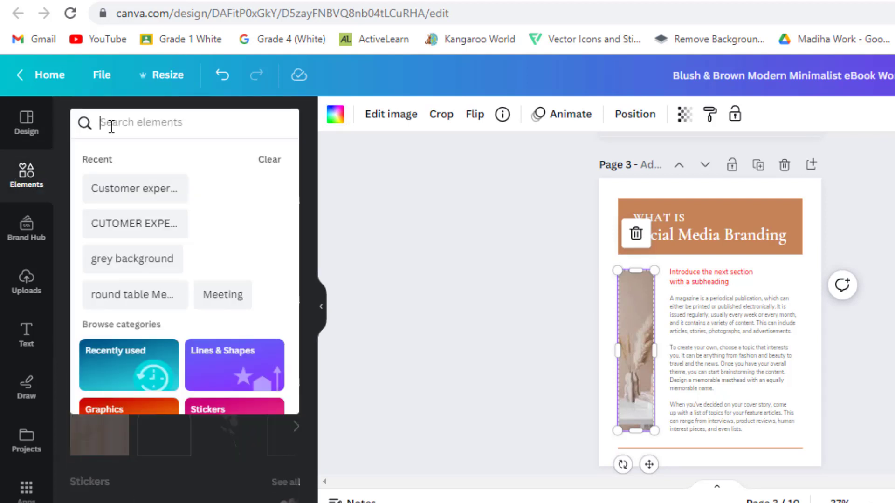
pyautogui.write('SOCIAL')
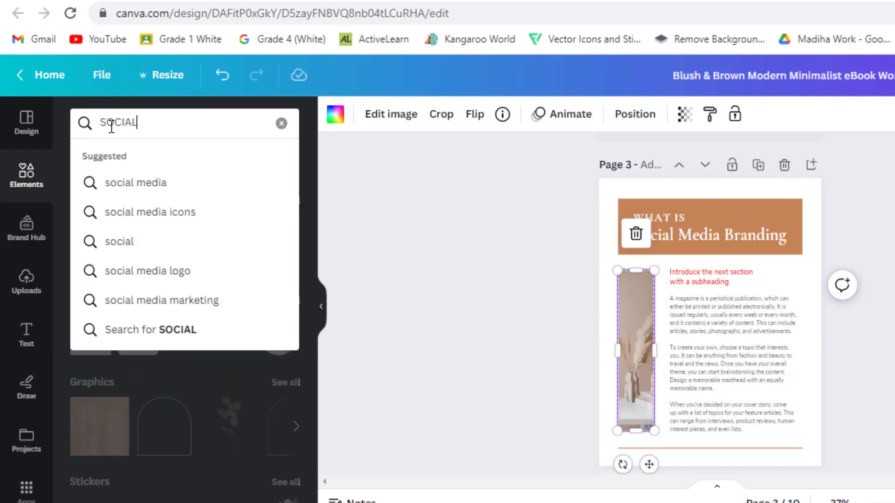
pyautogui.write(' MEDIA')
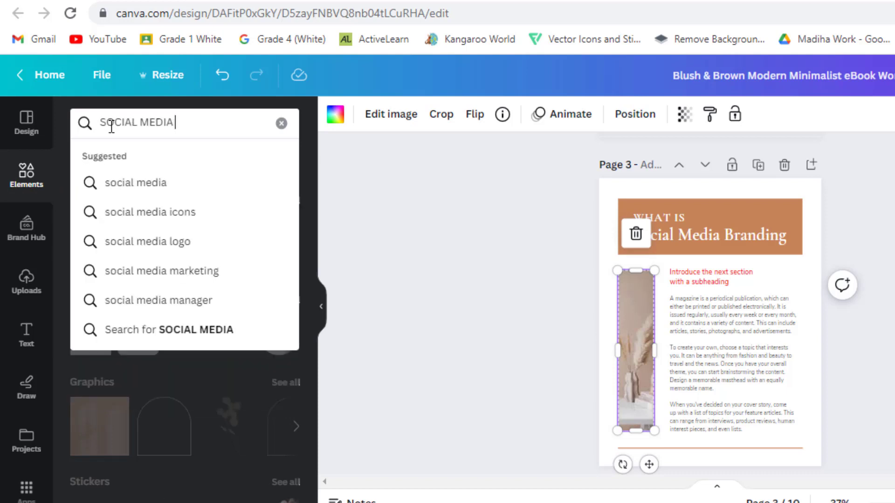
pyautogui.write(' MARKE')
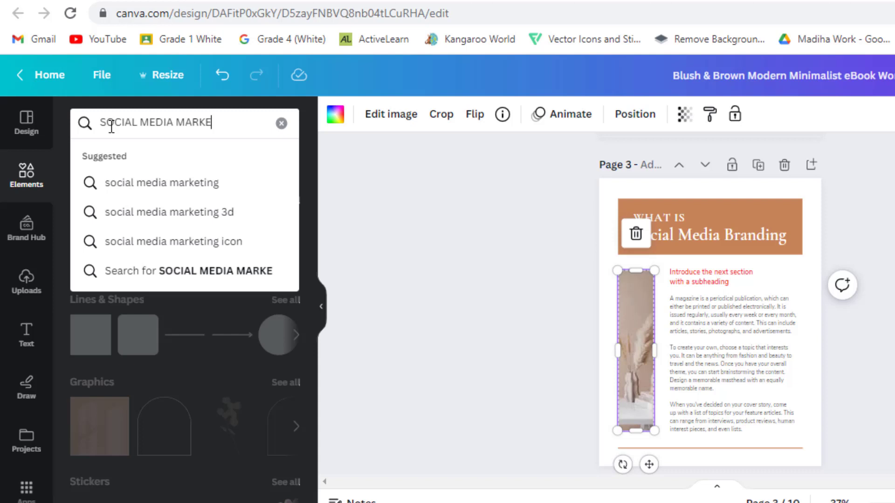
pyautogui.write('TIND')
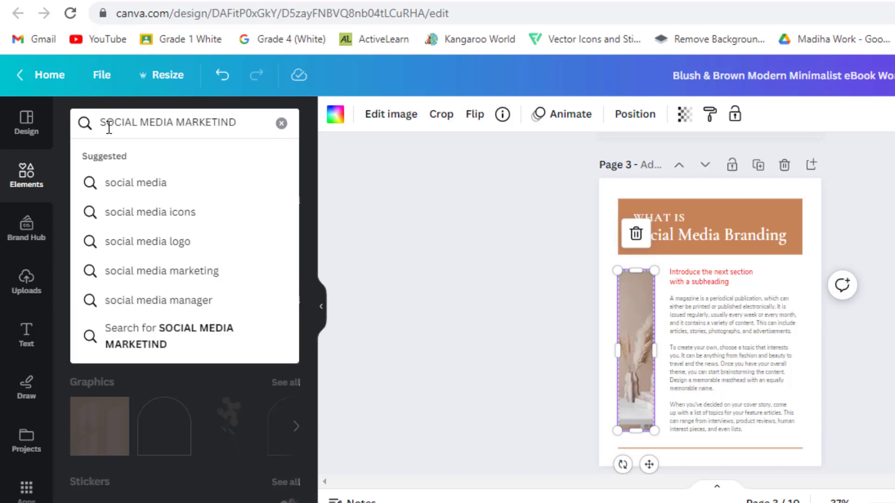
pyautogui.press('Return')
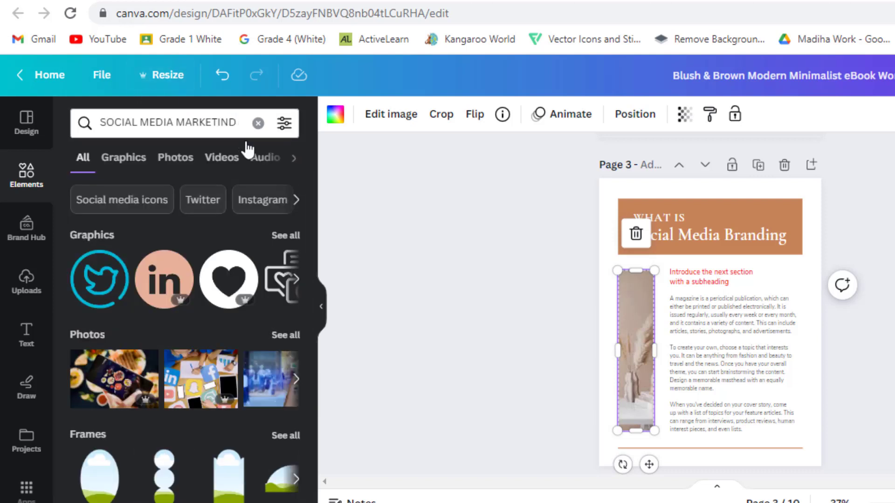
pyautogui.press('BackSpace')
pyautogui.write('G')
pyautogui.press('Return')
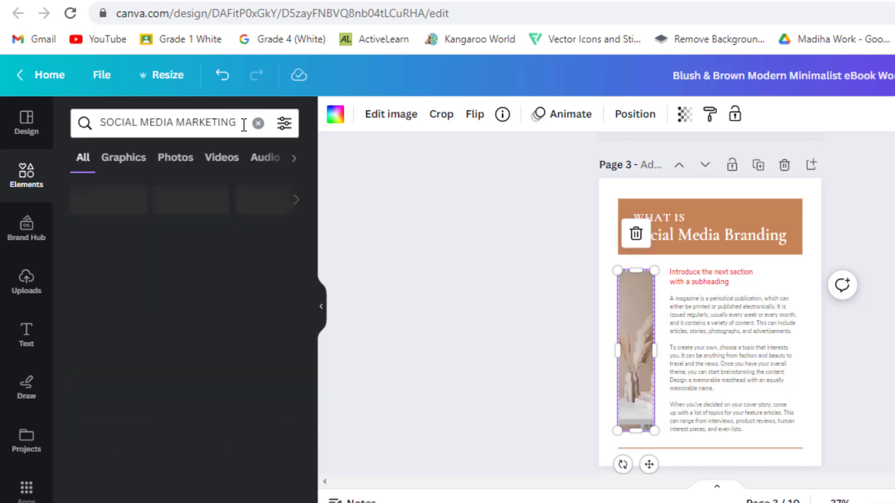
# Fill page 2's header frame with the Photos result of hands holding a phone over a laptop.
pyautogui.click(182, 160)
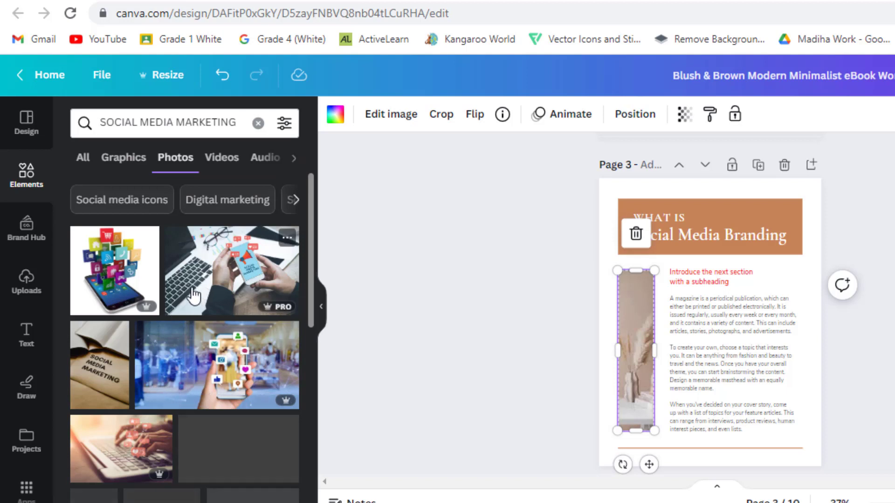
pyautogui.moveTo(189, 298); pyautogui.dragTo(722, 256)
pyautogui.hotkey('ctrl', 'z')
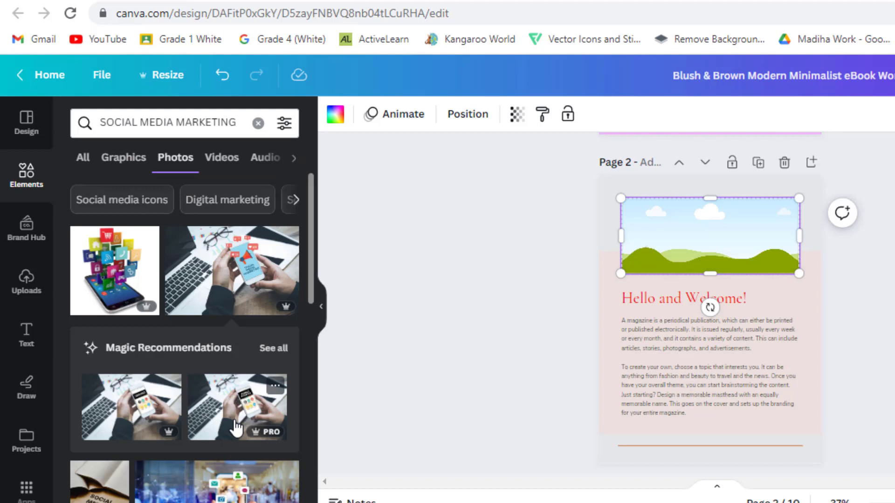
pyautogui.moveTo(235, 426); pyautogui.dragTo(718, 326)
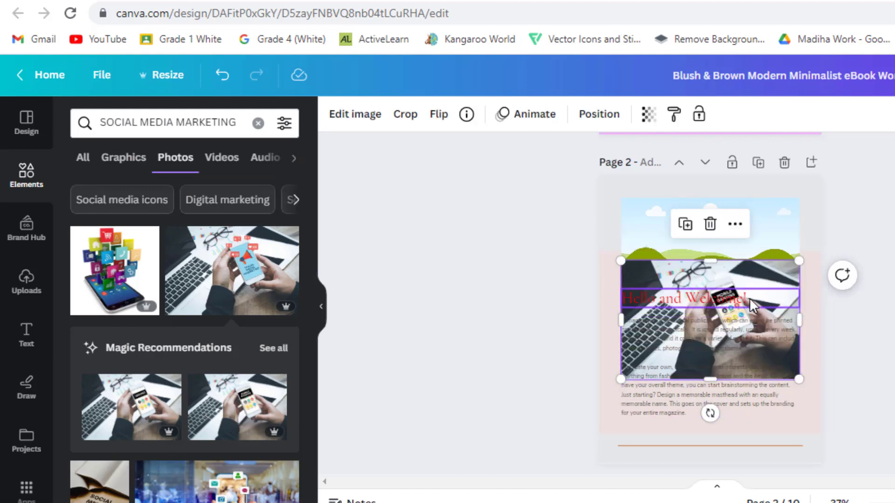
pyautogui.moveTo(736, 171); pyautogui.dragTo(762, 174)
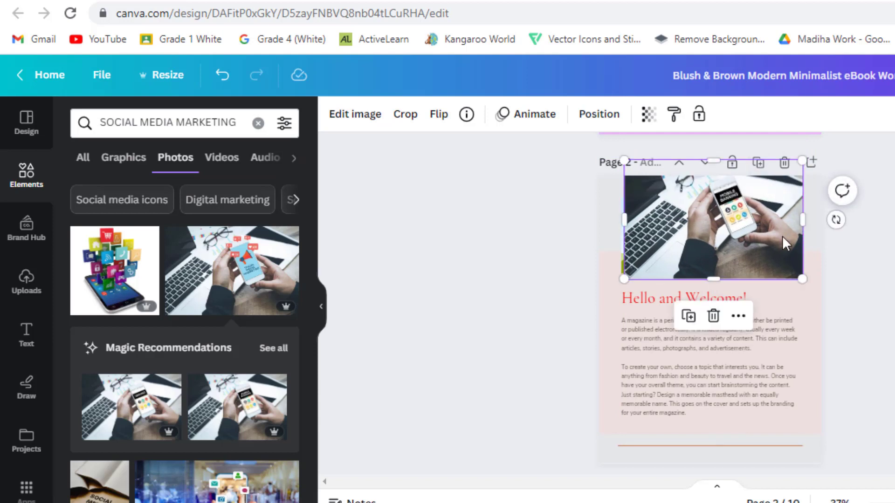
pyautogui.moveTo(772, 234); pyautogui.dragTo(776, 256)
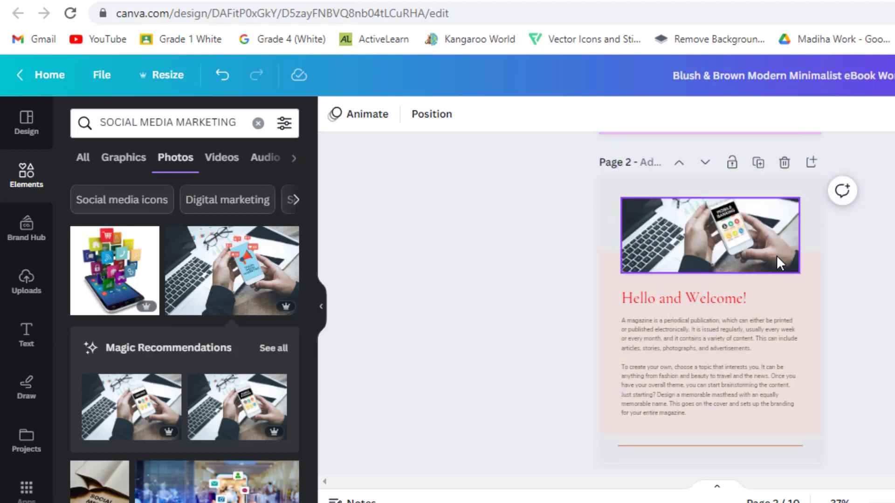
# Put the hand-holding-phone social icons photo in page 5's top-right frame, then clear page 7's subtitle paragraph.
pyautogui.scroll(-10, 743, 379)
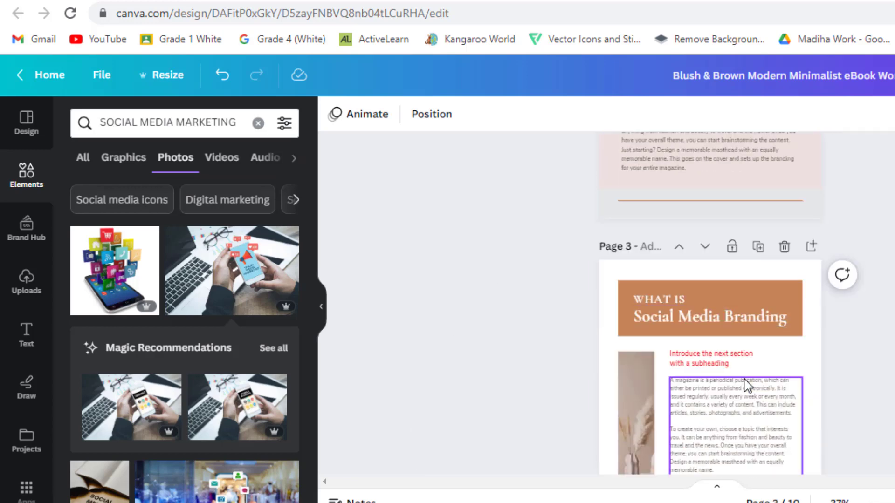
pyautogui.scroll(-4, 743, 386)
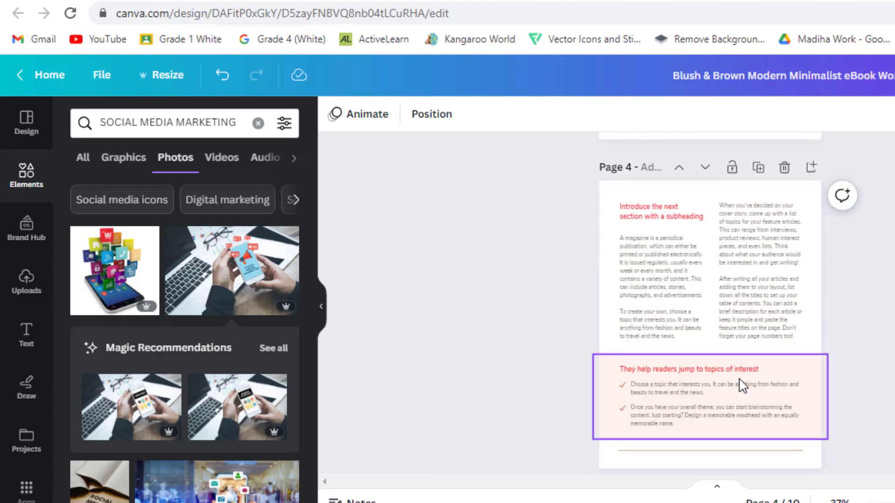
pyautogui.scroll(-4, 741, 382)
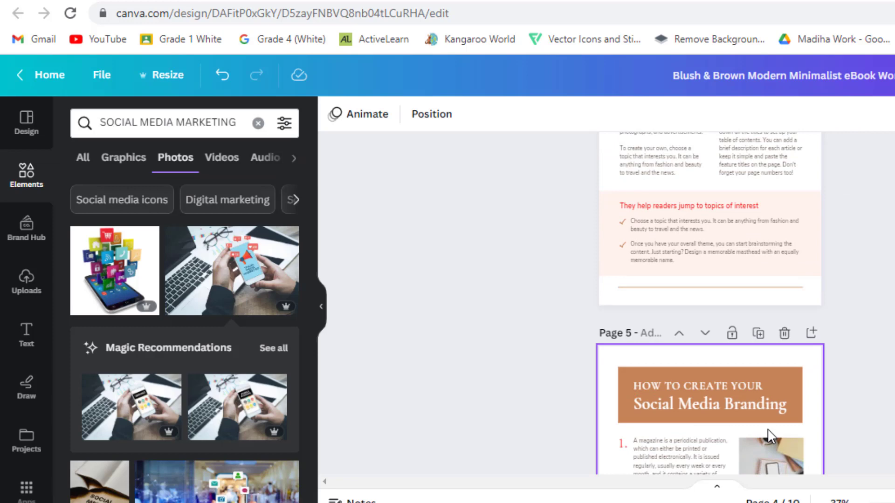
pyautogui.scroll(-5, 770, 436)
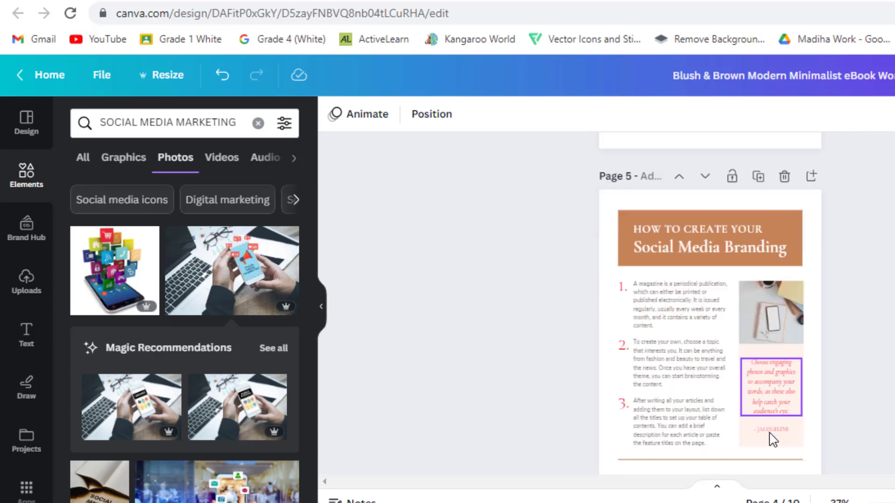
pyautogui.click(800, 317)
pyautogui.scroll(-4, 266, 419)
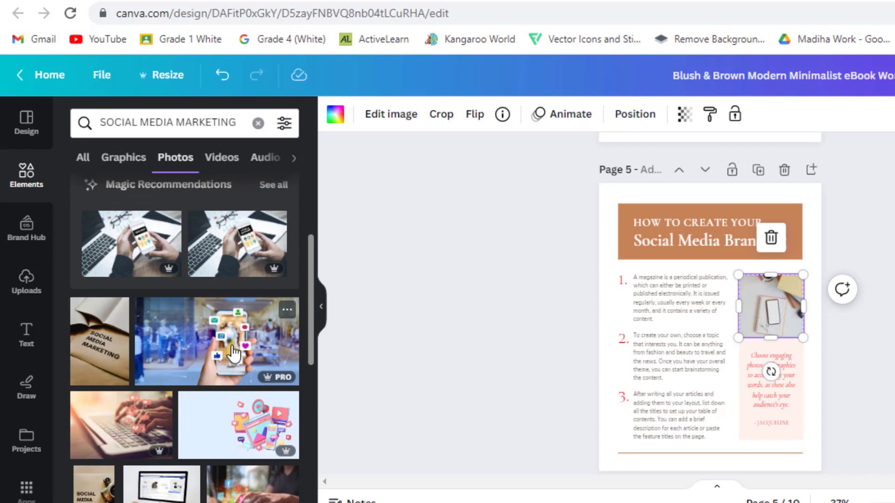
pyautogui.click(234, 354)
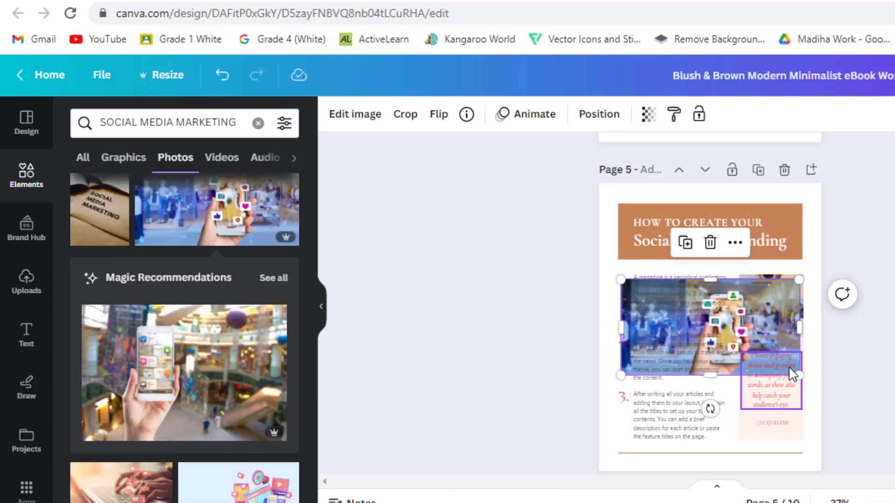
pyautogui.moveTo(771, 322); pyautogui.dragTo(787, 295)
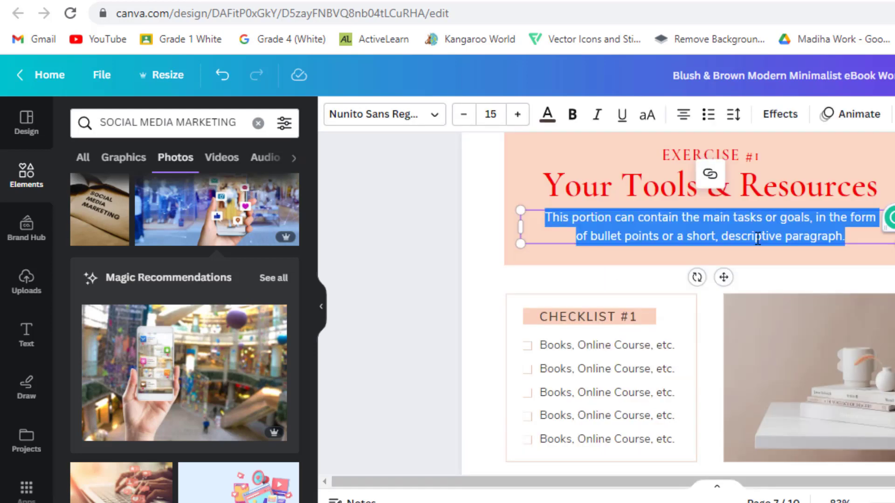
pyautogui.press('BackSpace')
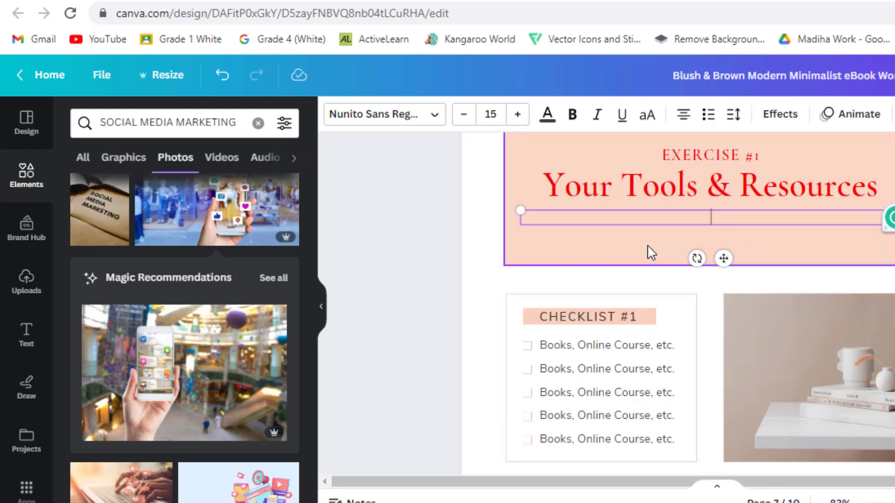
# Type 'rite any thind' under the page 7 title and delete the photo from page 10's frame.
pyautogui.scroll(-3, 691, 368)
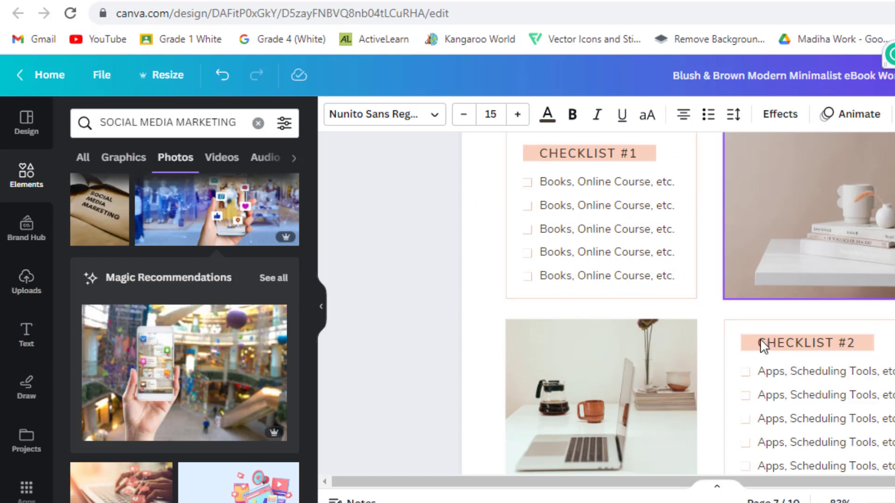
pyautogui.scroll(5, 659, 400)
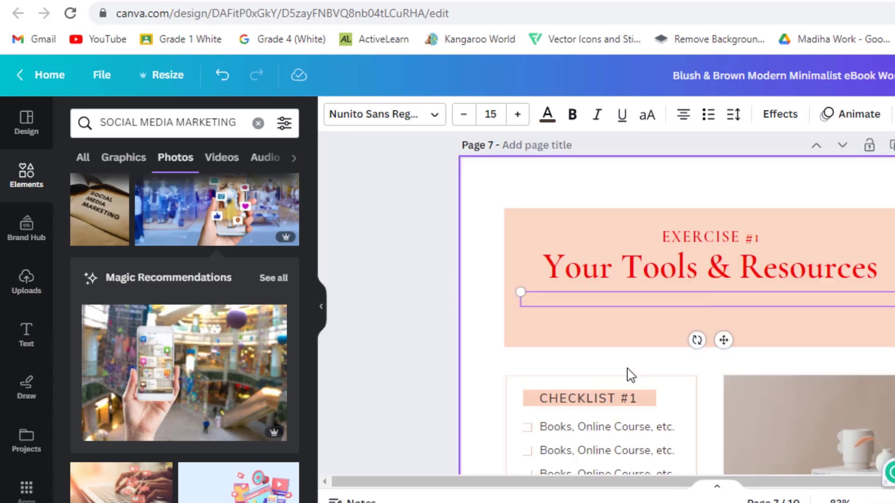
pyautogui.write('rite any thind')
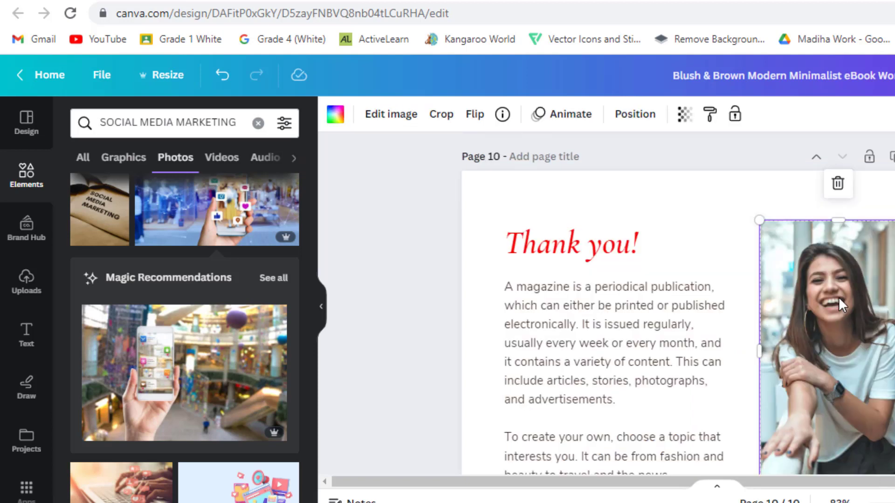
pyautogui.press('Delete')
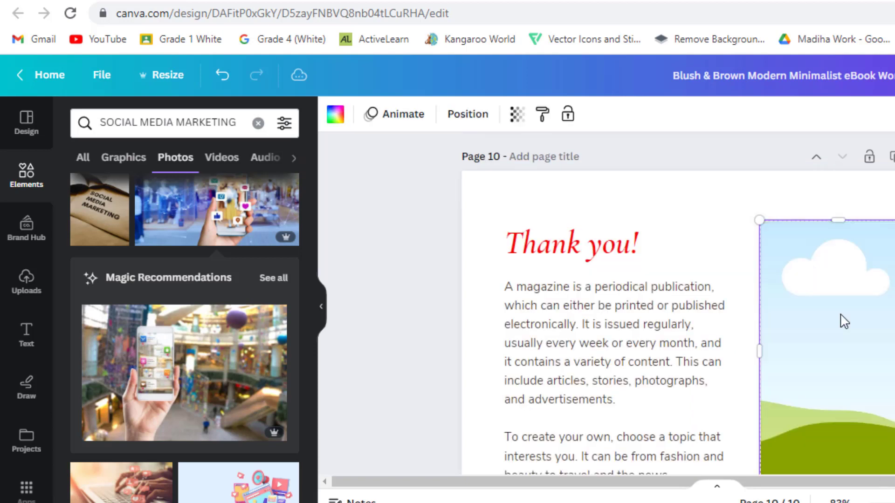
# Select page 10's body text, then bring up the Uploads panel with the previously uploaded images.
pyautogui.click(560, 391)
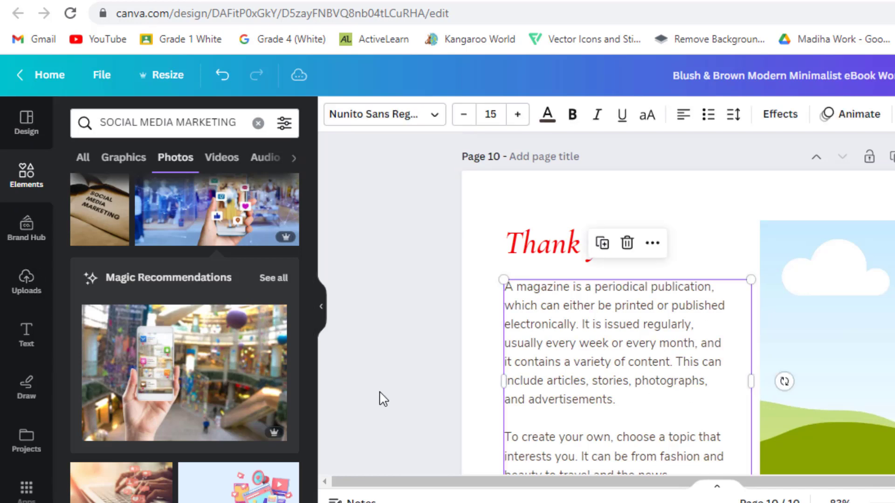
pyautogui.click(26, 279)
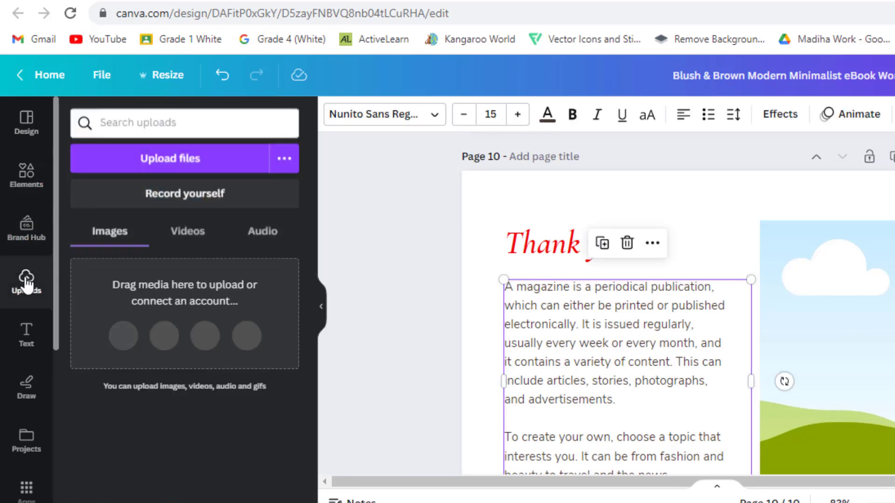
pyautogui.scroll(-8, 760, 345)
pyautogui.click(760, 345)
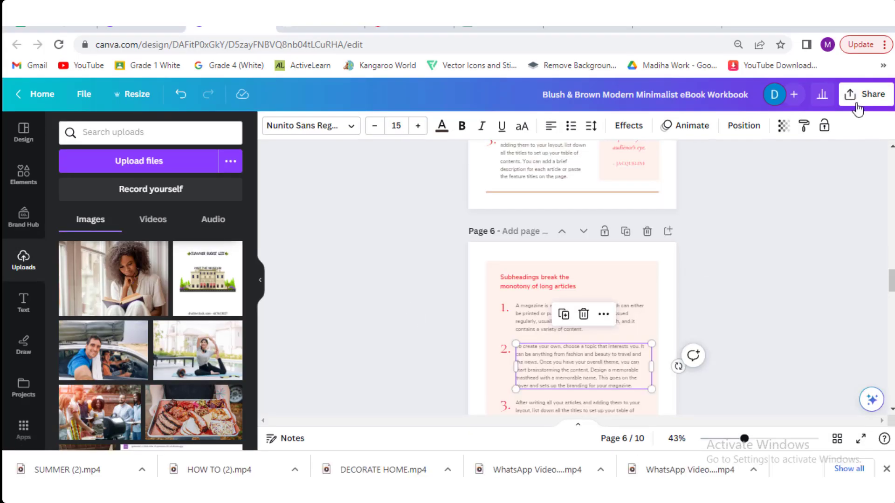
# In the Share menu's download options, set the file type to PDF Standard.
pyautogui.click(857, 105)
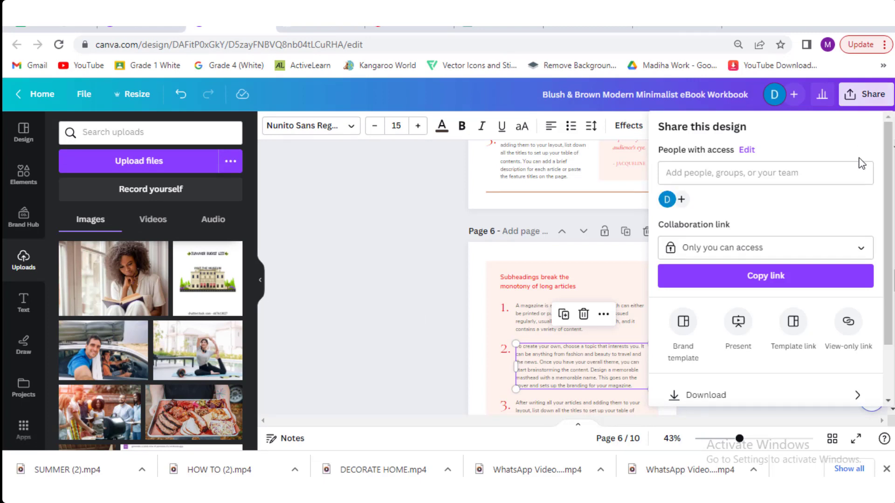
pyautogui.click(722, 405)
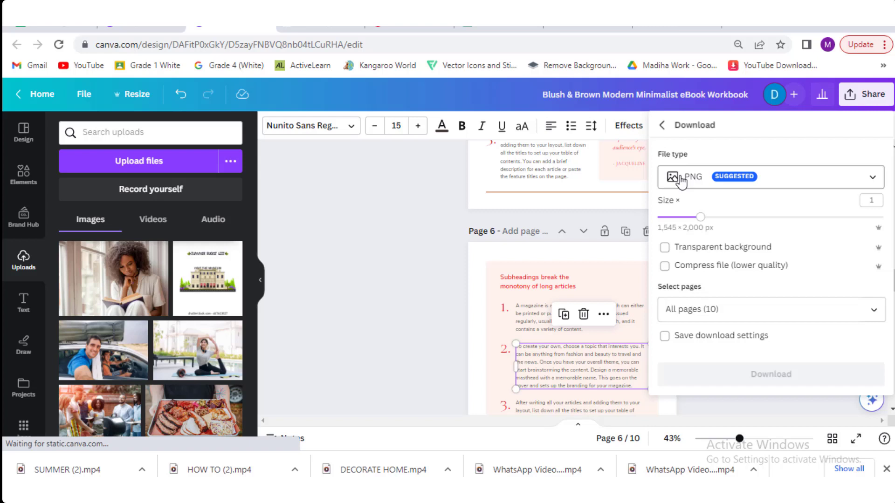
pyautogui.click(873, 179)
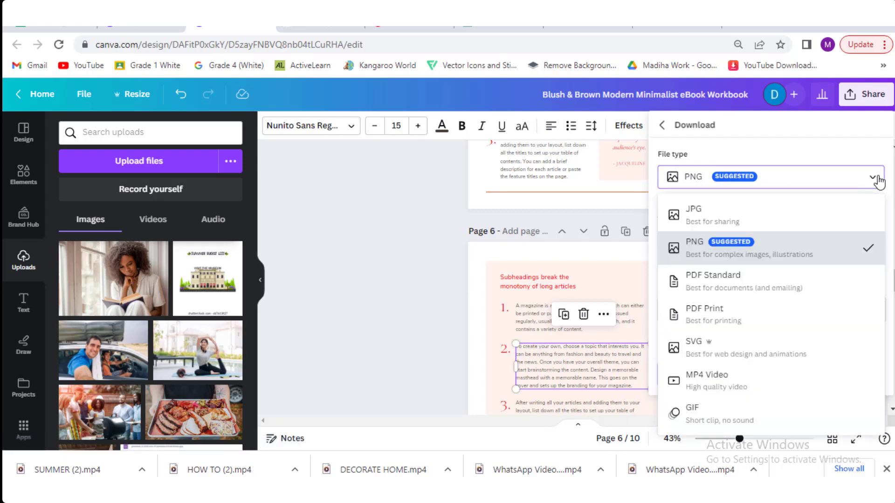
pyautogui.click(808, 286)
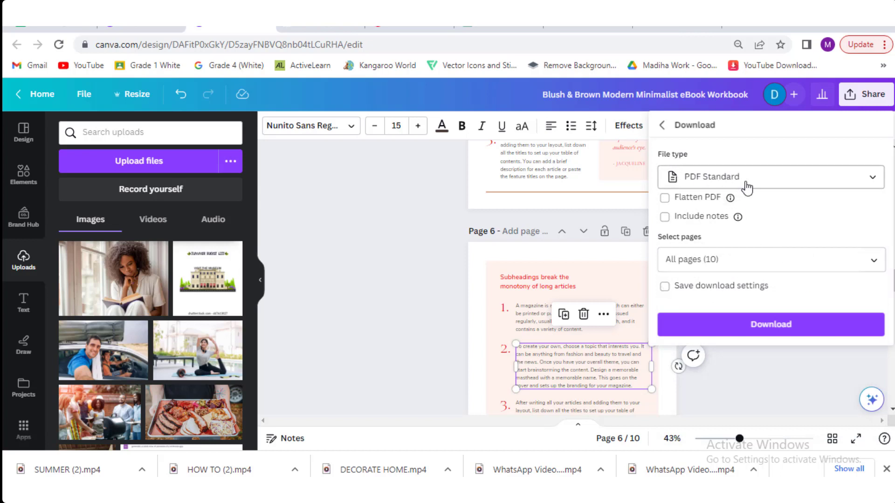
# Start downloading all 10 ebook pages as a PDF Standard file.
pyautogui.click(783, 330)
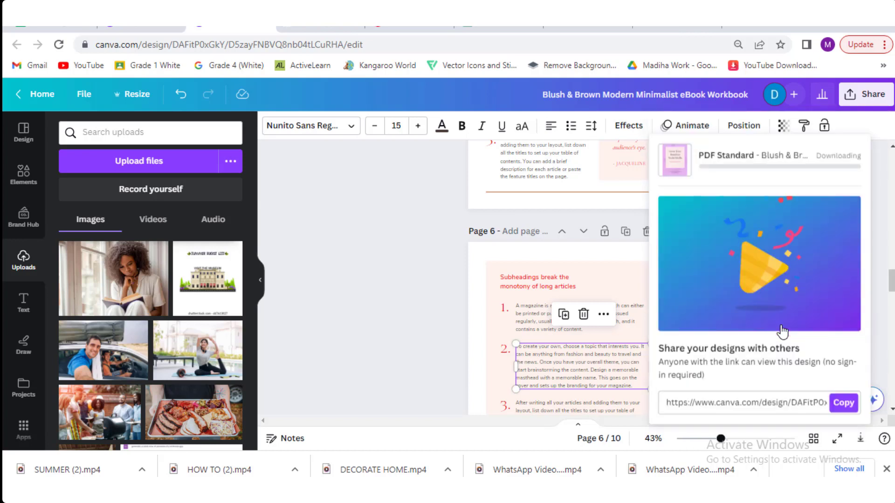